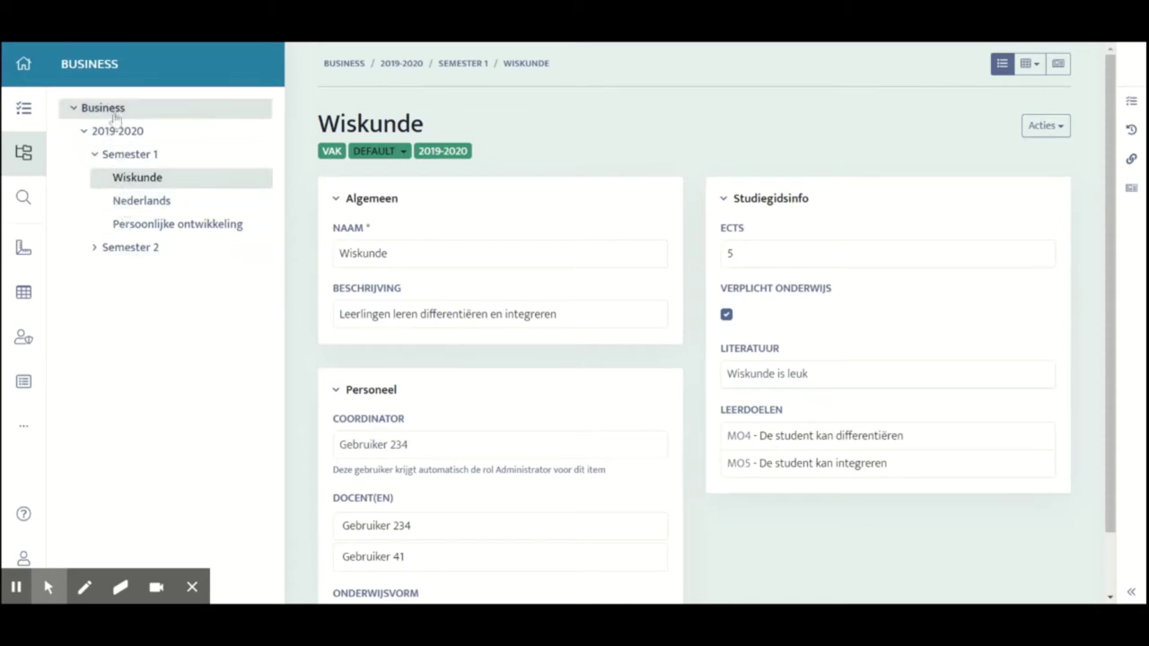
Expand Semester 2 in the Business curriculum tree to view its courses
left_click(94, 247)
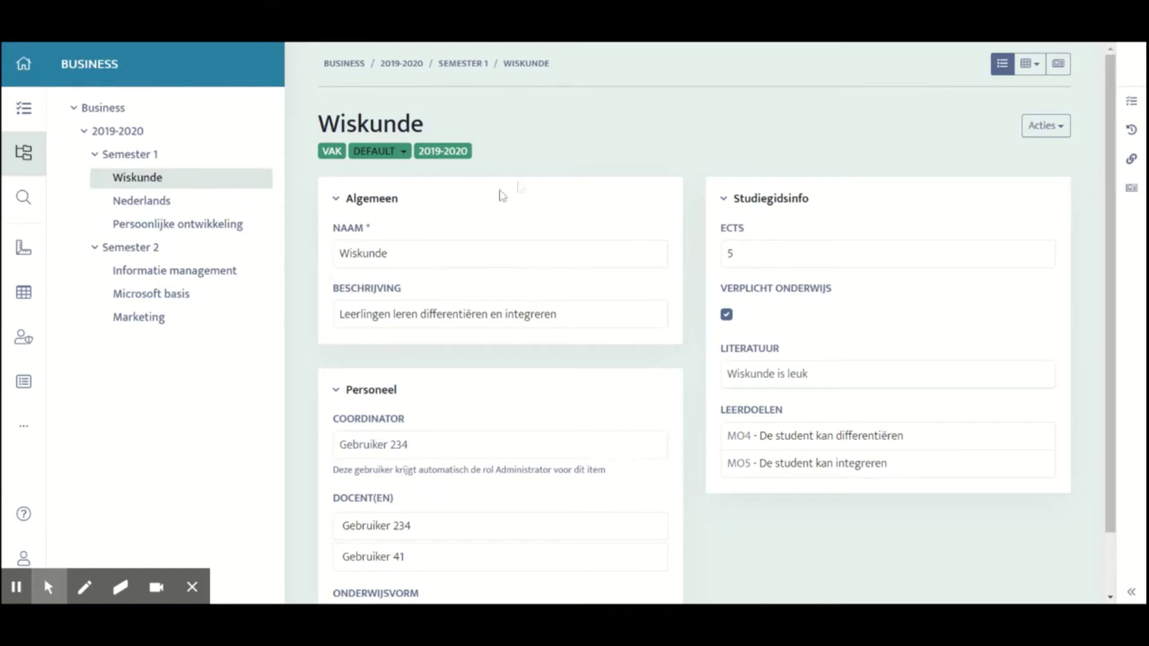
scroll(633, 146, "down", 1)
scroll(629, 144, "up", 1)
Convert the current item Wiskunde from type Vak to Vak (1.0)
left_click(1043, 126)
mouse_move(980, 224)
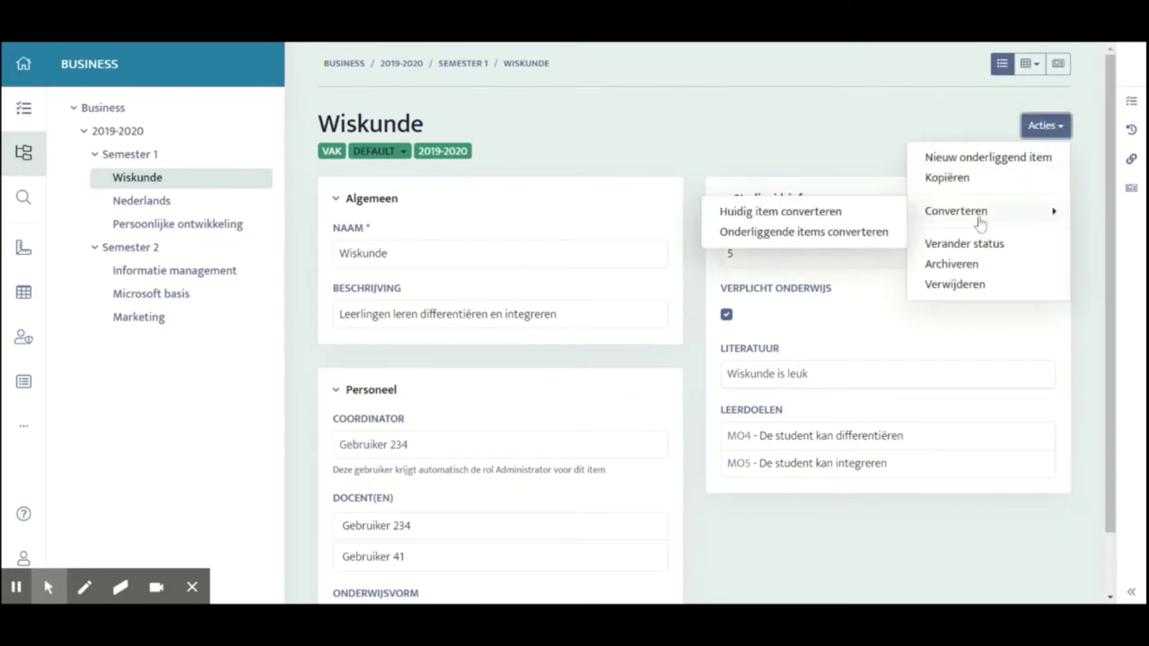
left_click(851, 216)
left_click(641, 188)
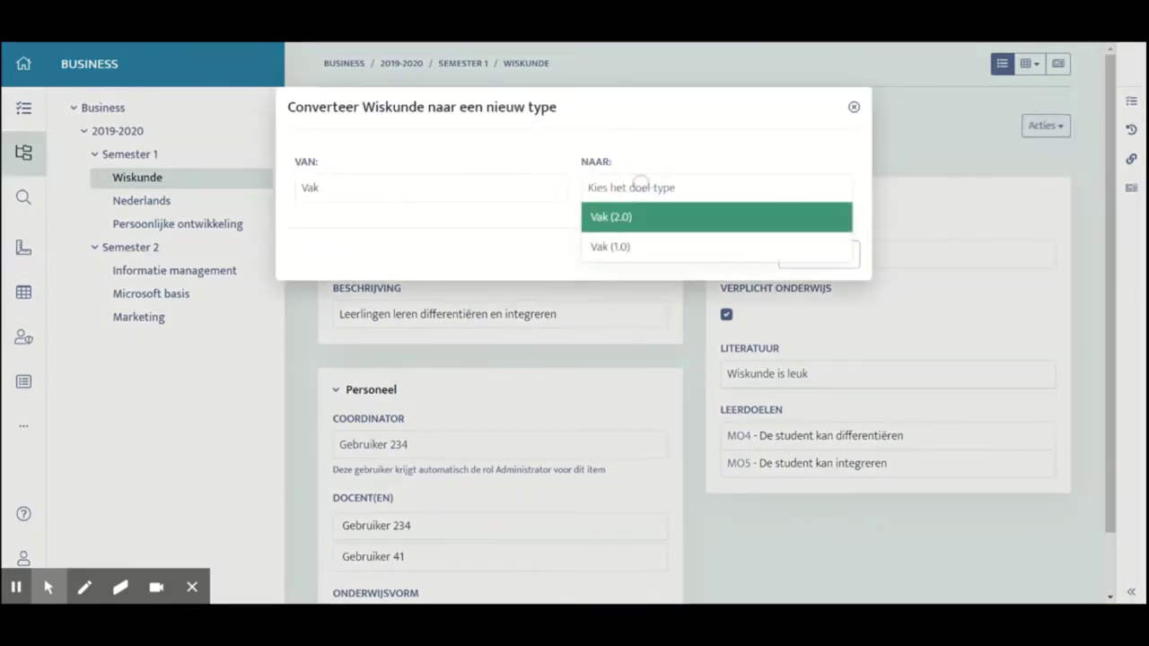
left_click(642, 251)
left_click(809, 255)
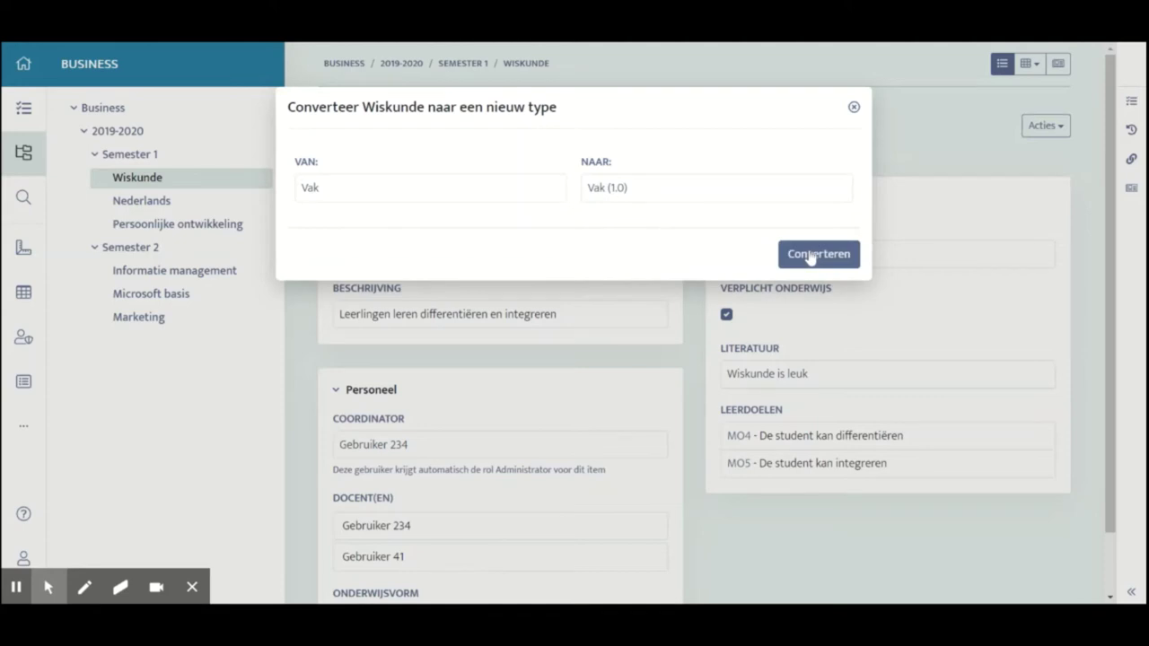
left_click(809, 255)
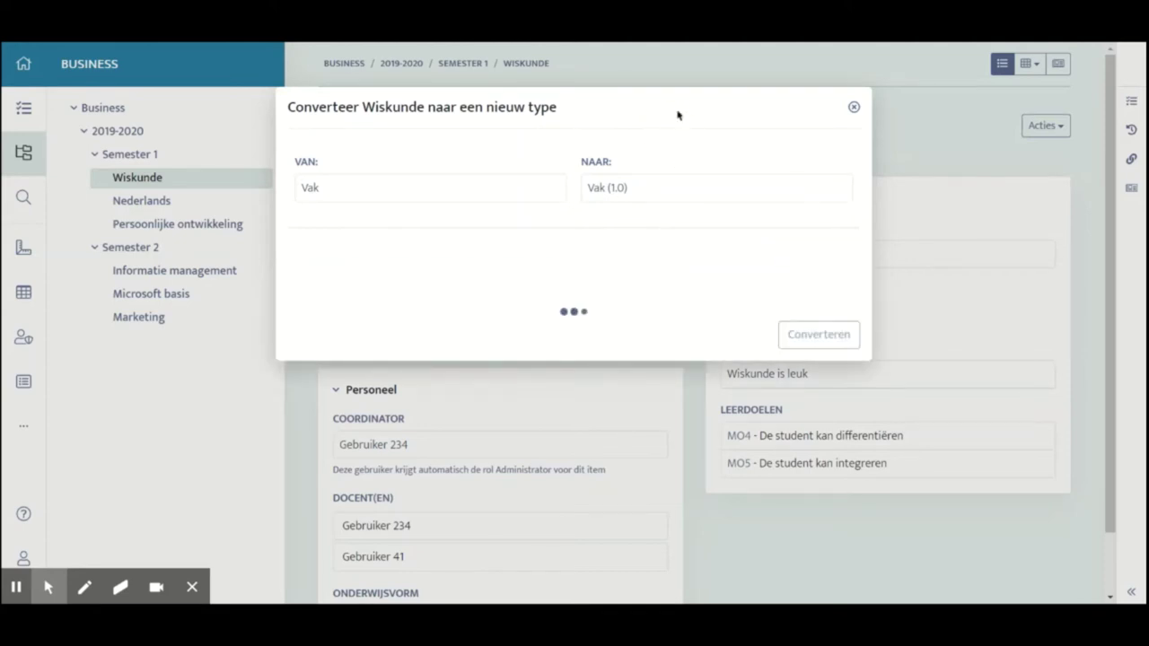
scroll(682, 121, "down", 2)
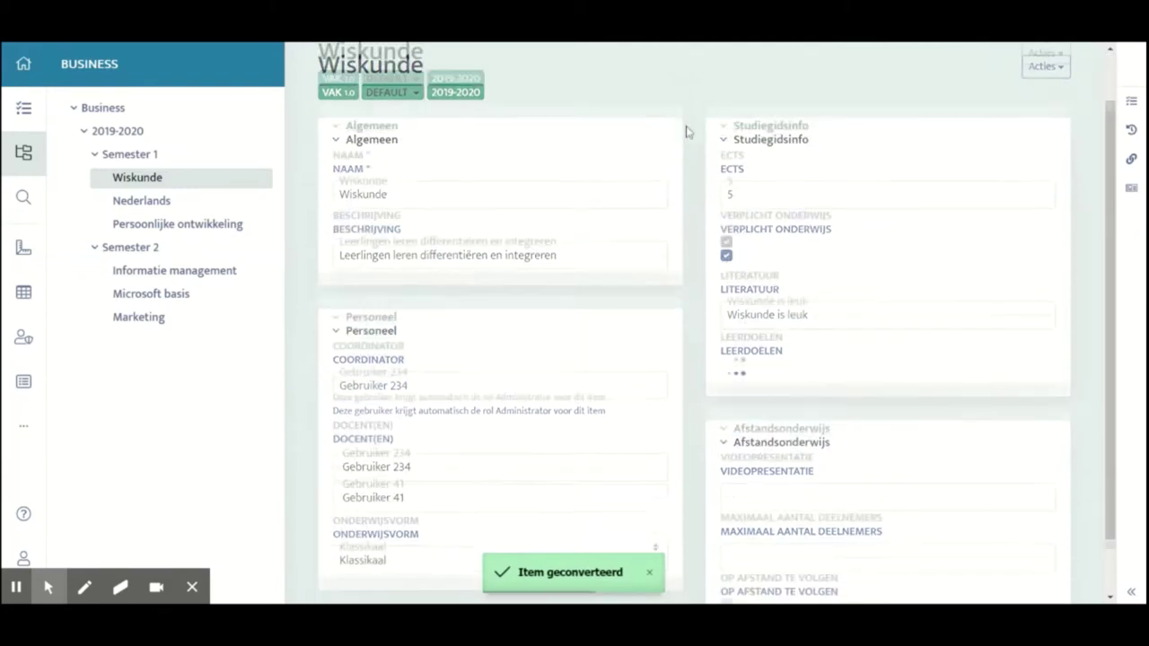
scroll(711, 375, "down", 1)
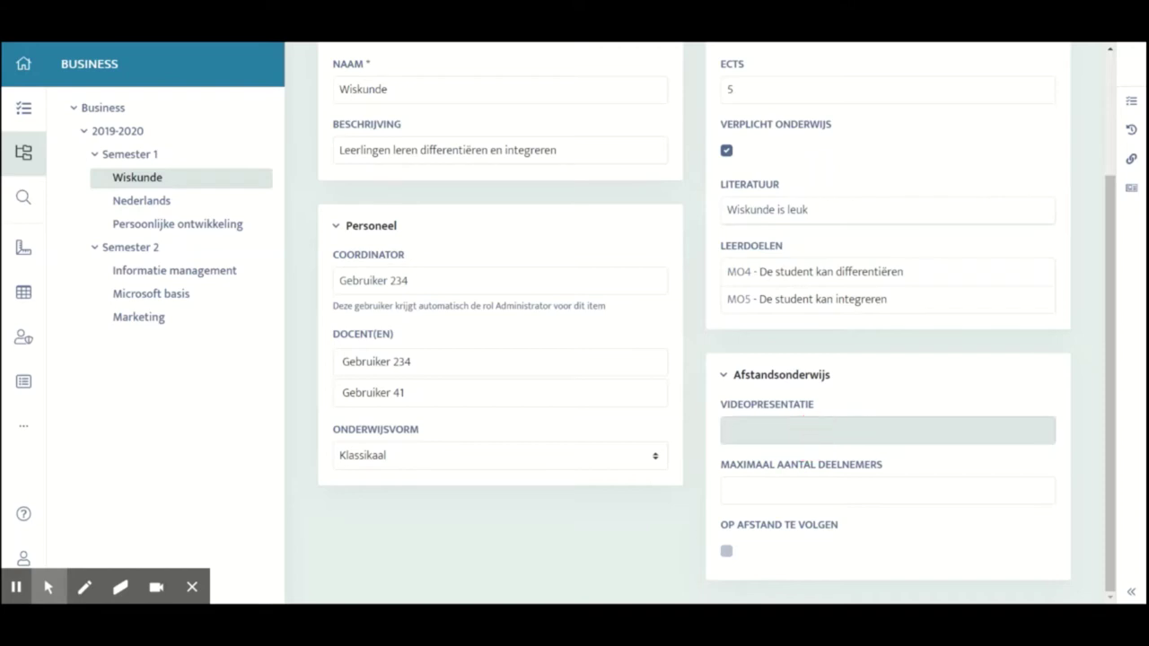
type("https://www.youtube.com/watch?v=zC6S8NlK-g0")
left_click(867, 523)
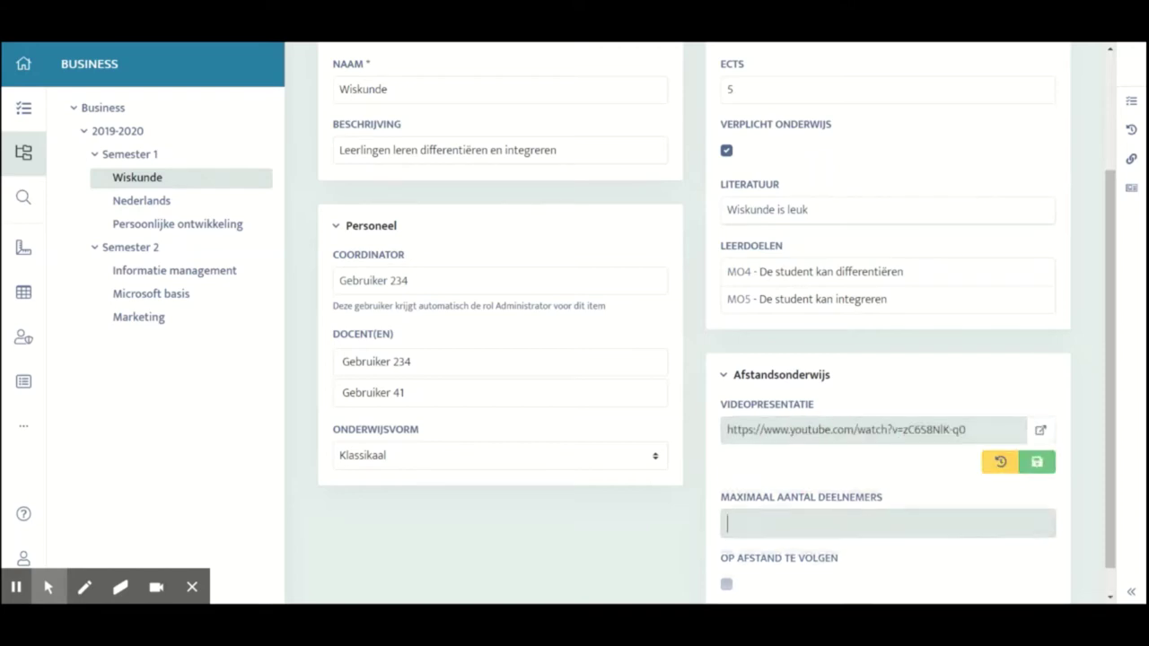
type("20")
left_click(689, 524)
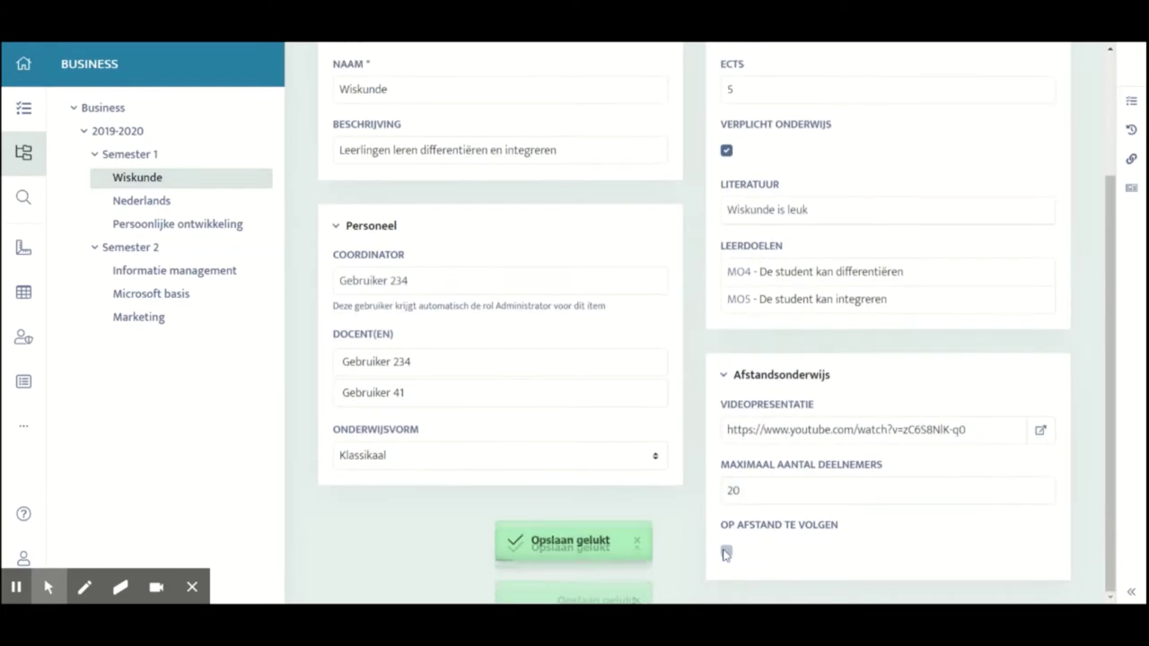
left_click(725, 553)
left_click(1051, 555)
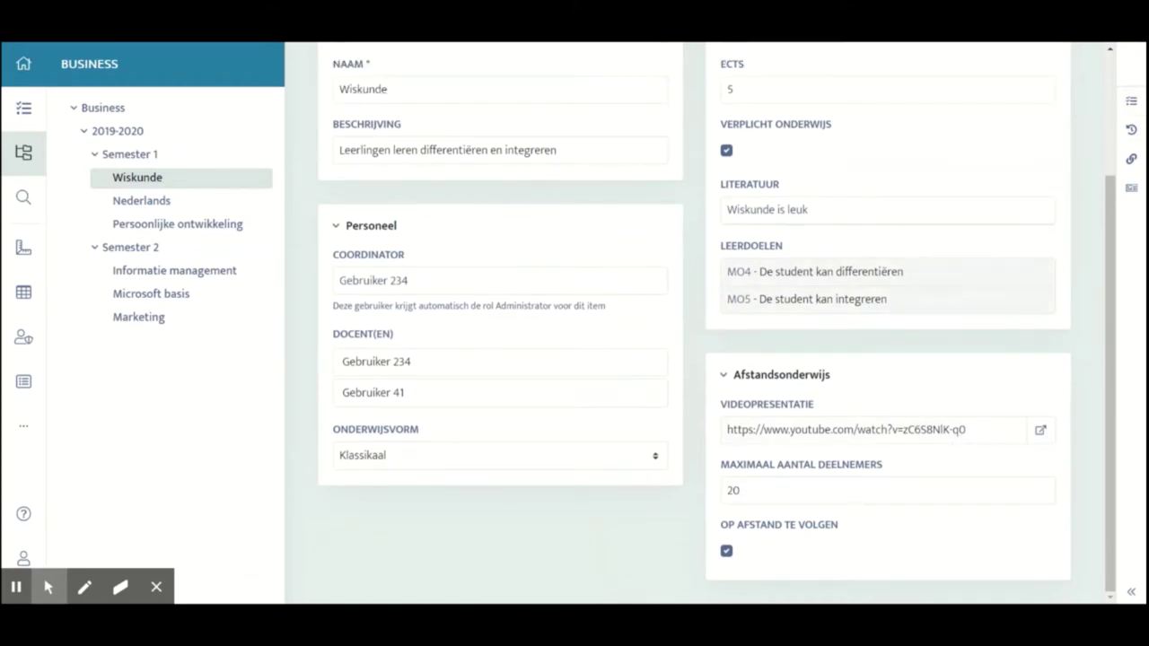
Add a work note to Persoonlijke ontwikkeling with subject "Afstandsonderwijs" and content "Kun je de afstandsonderwijsinformatie invullen?"
left_click(1131, 102)
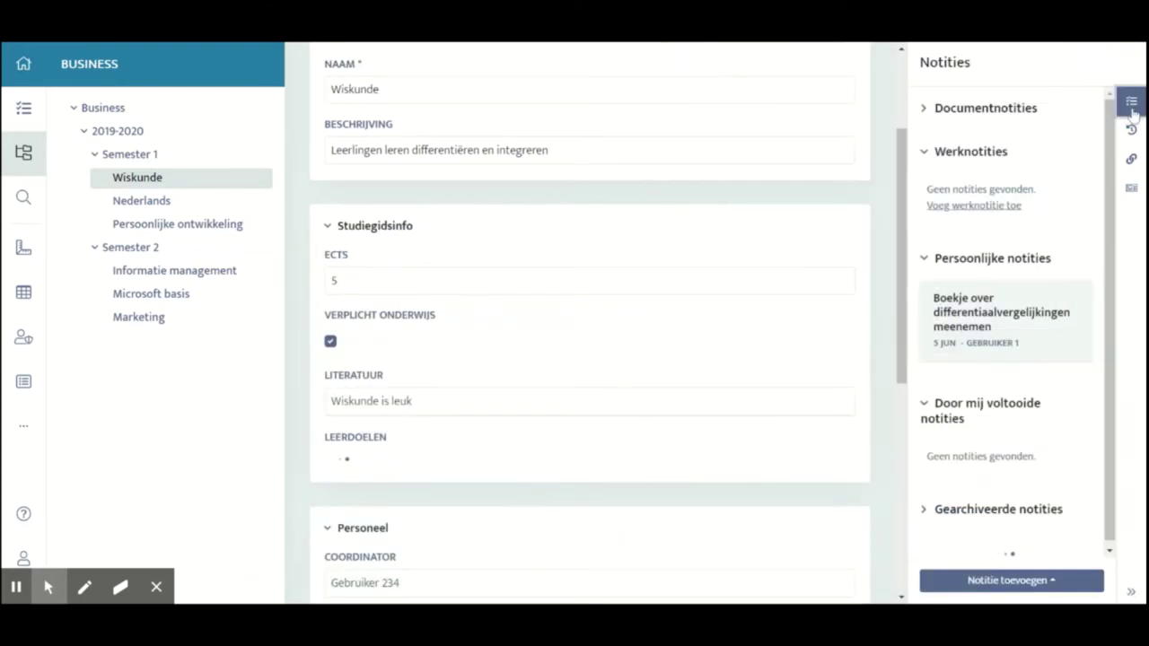
left_click(183, 224)
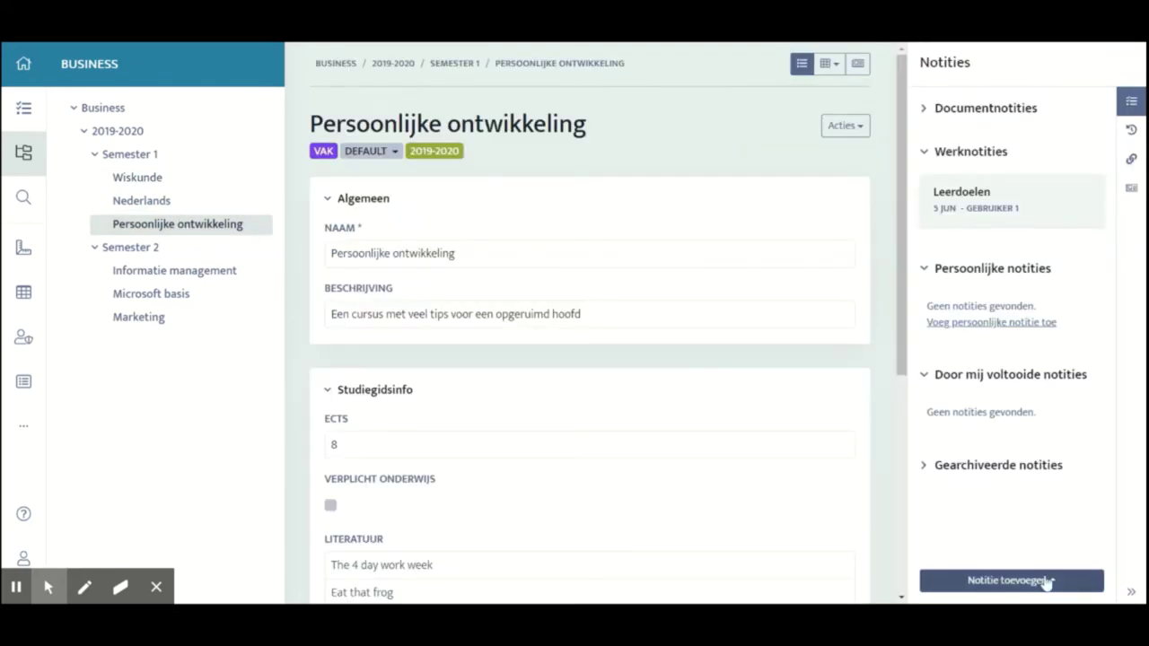
left_click(1055, 582)
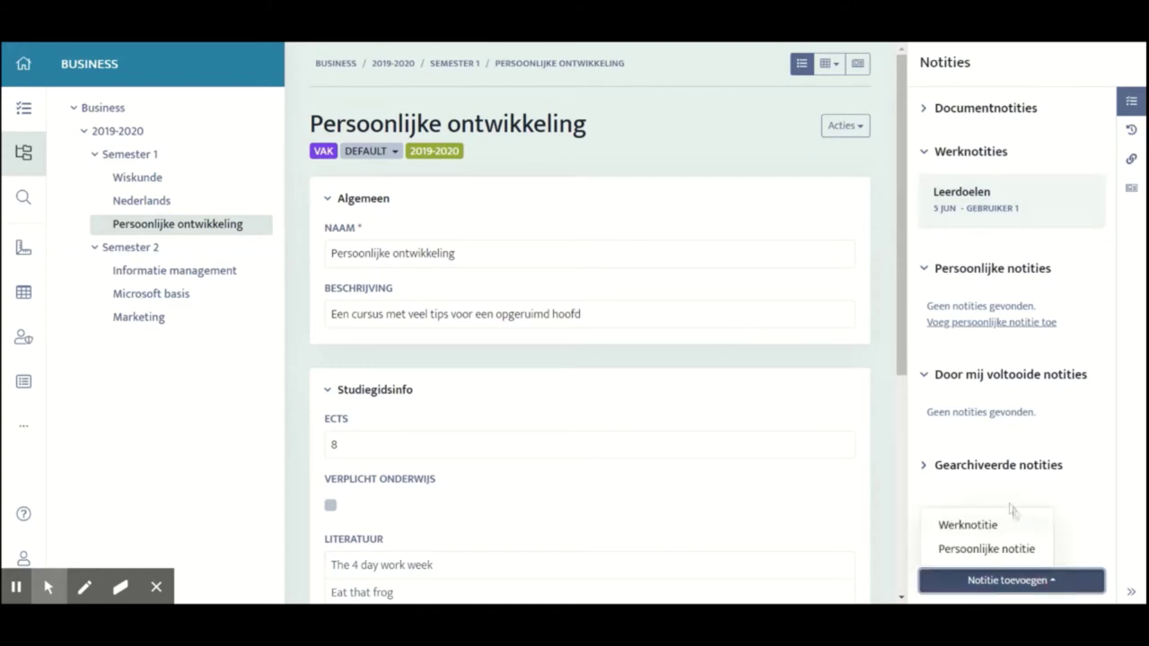
left_click(994, 523)
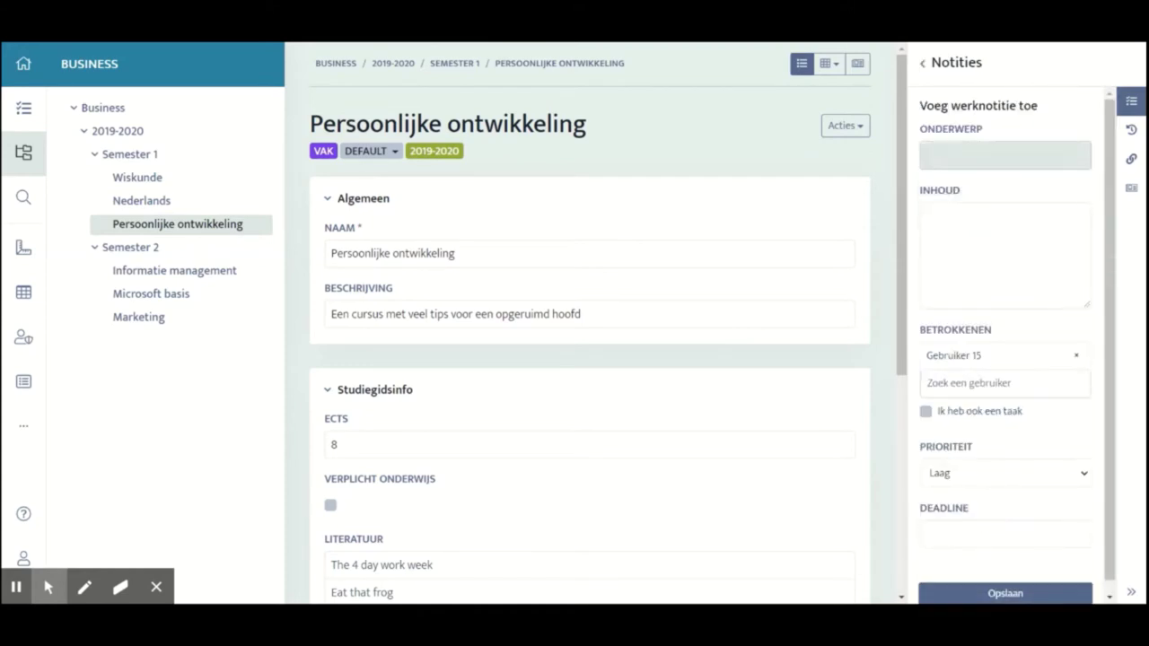
type("Afstandsonderwijs")
key("Tab")
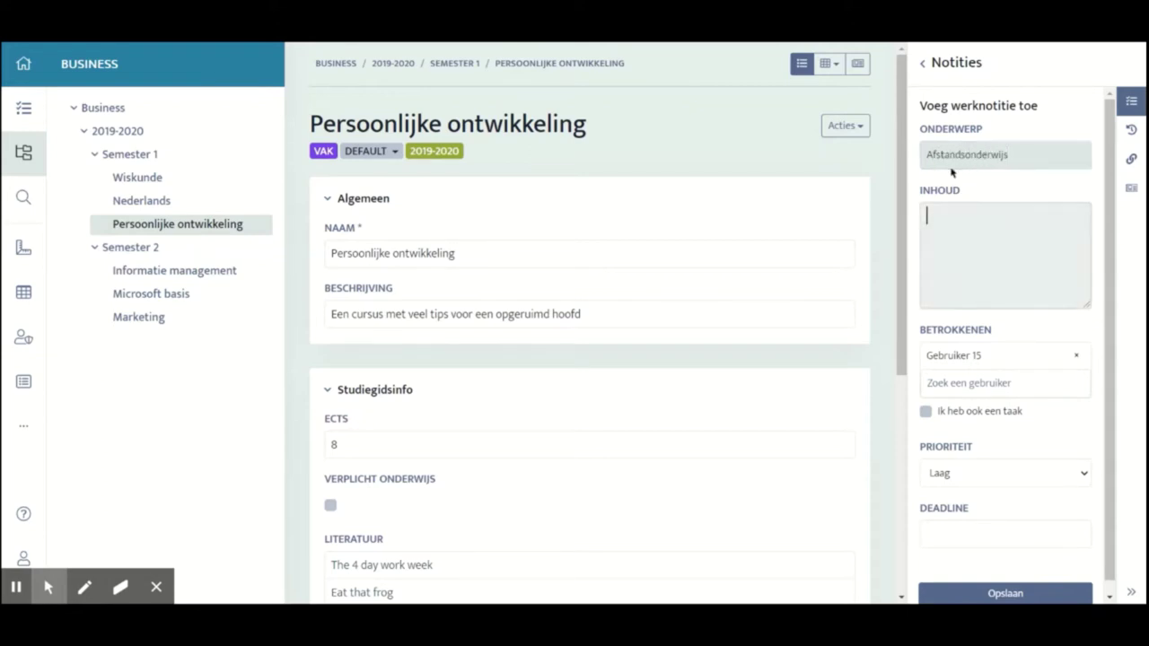
type("Kun je de afstandsonderwijsinformatie invullen?")
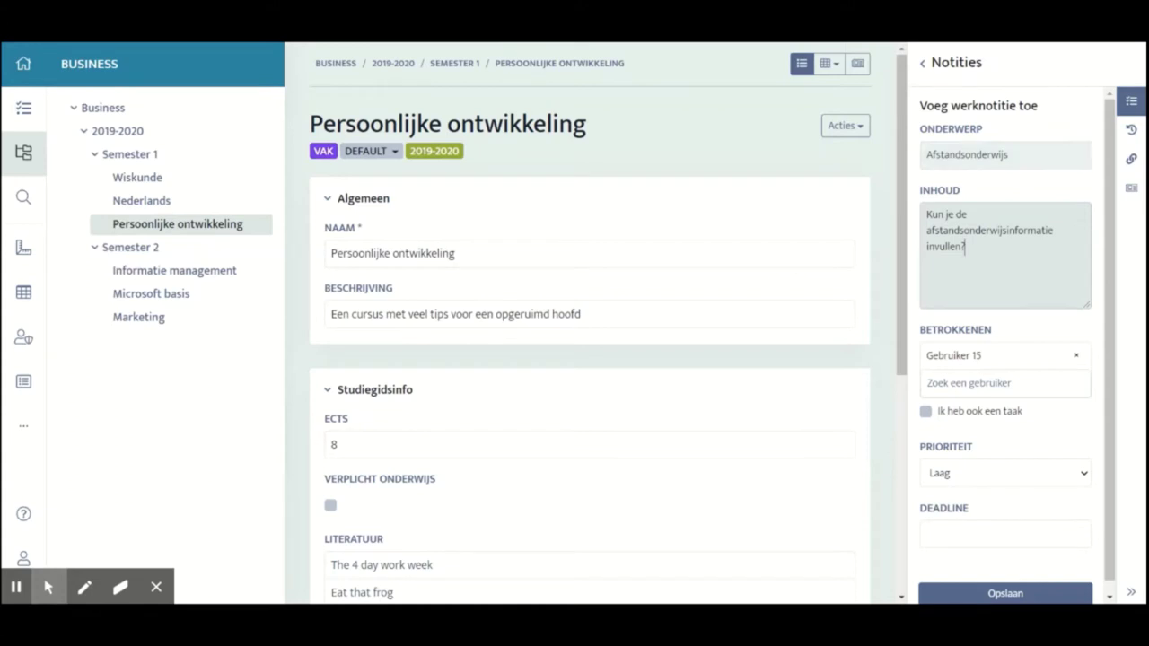
left_click(1000, 592)
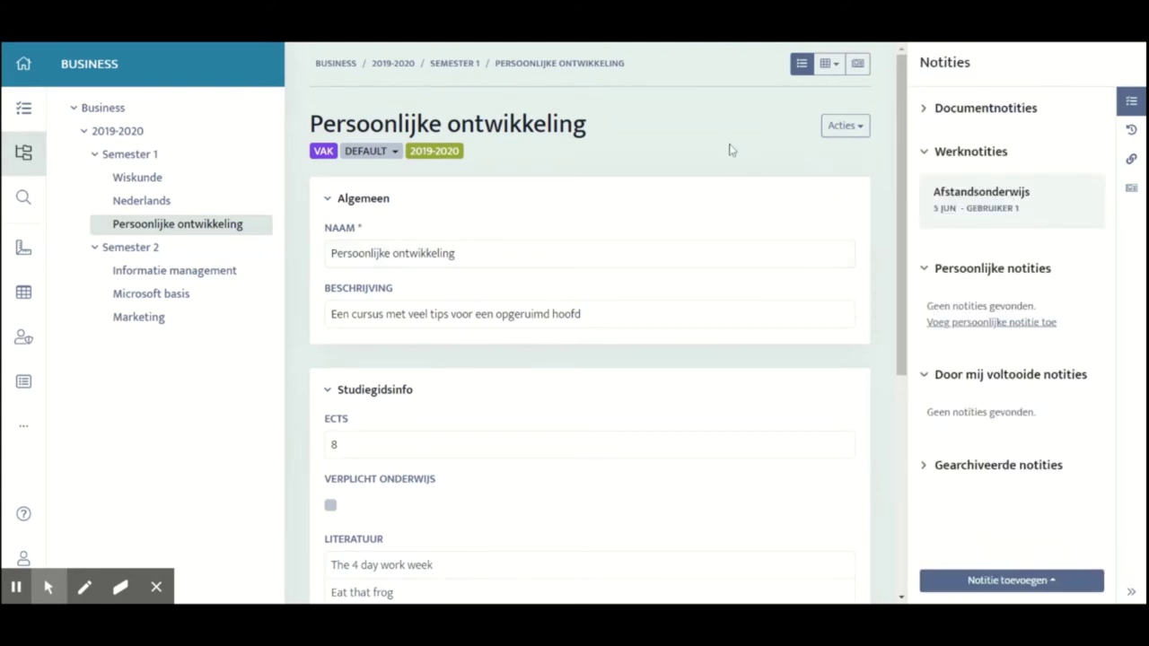
Show the 2019-2020 academic year in a table view listing its courses per semester
left_click(172, 134)
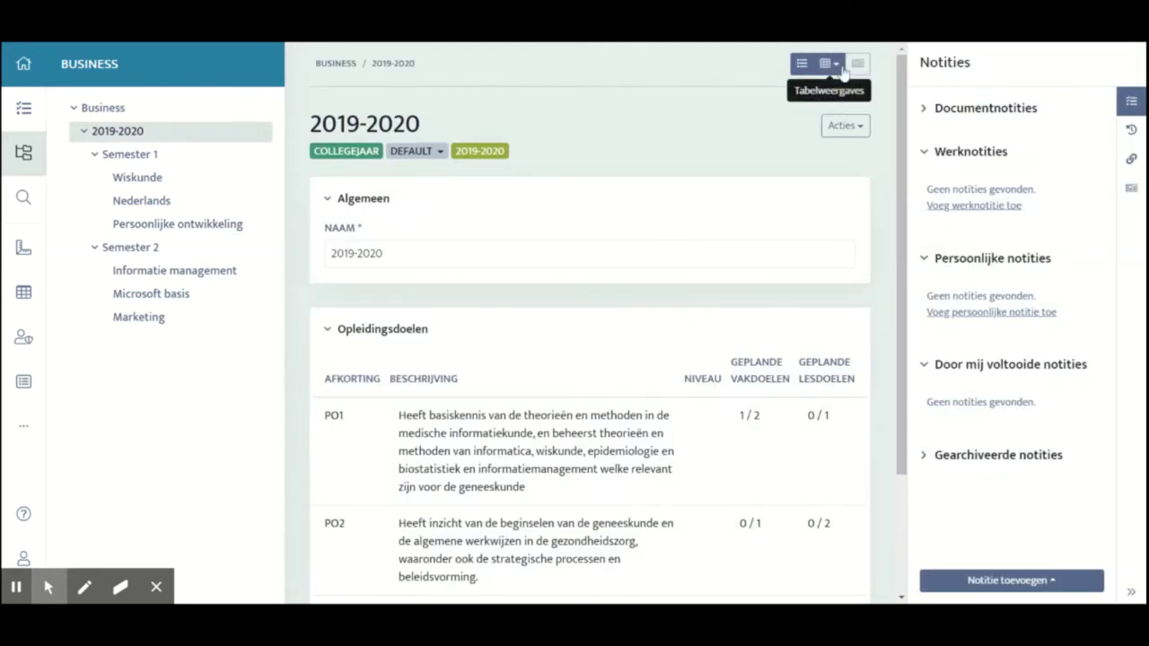
left_click(840, 70)
left_click(810, 95)
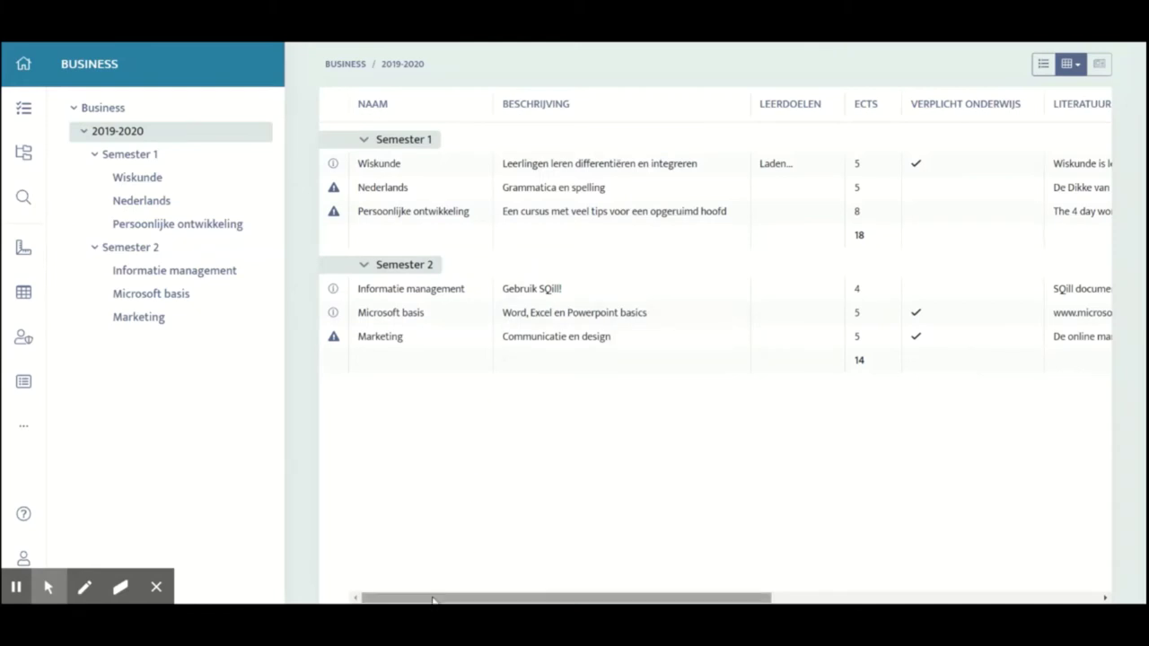
Set the Onderwijsvorm of Microsoft basis to Thuisonderwijs in the course table
left_click_drag(433, 596, 812, 578)
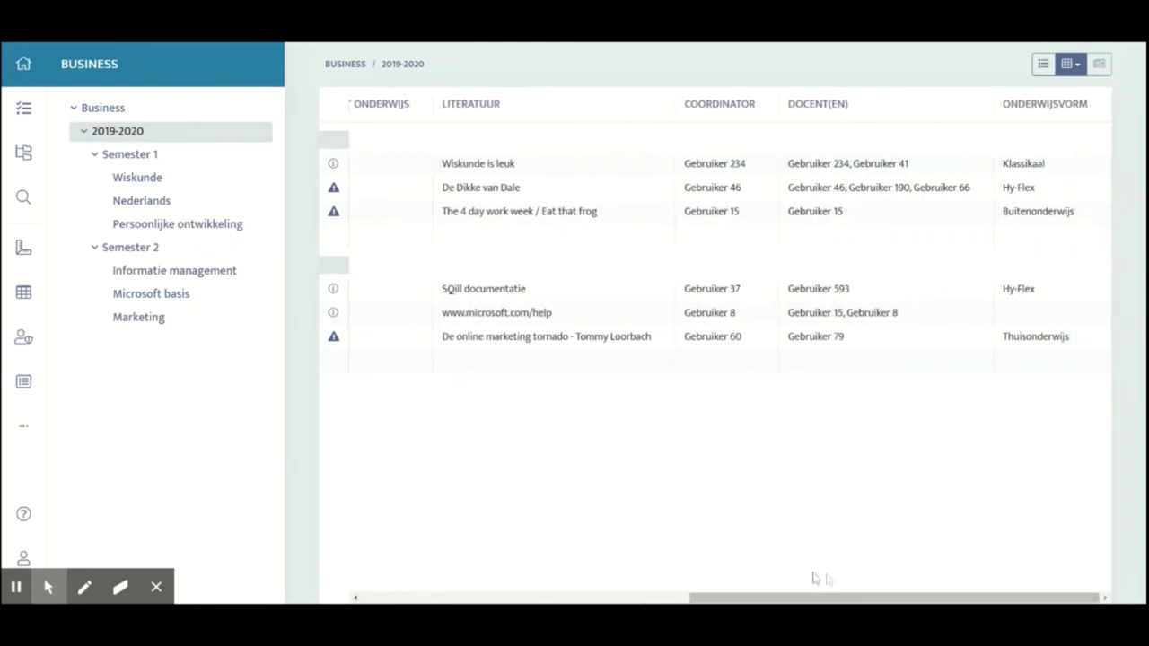
left_click(1047, 314)
left_click(1099, 319)
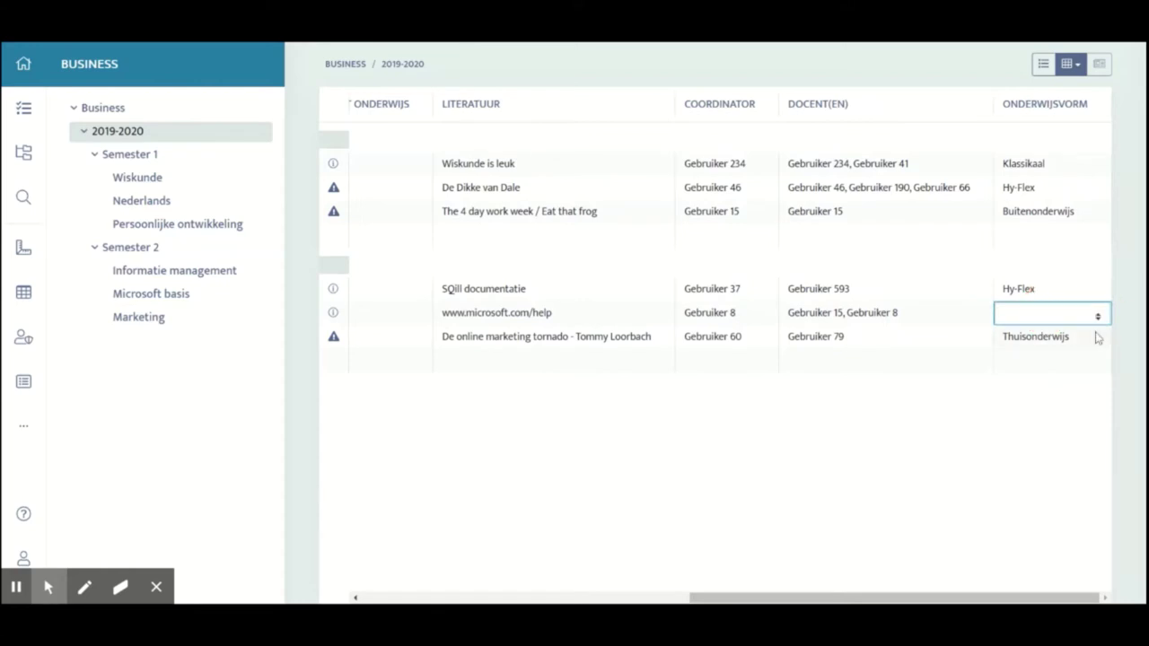
left_click(1037, 419)
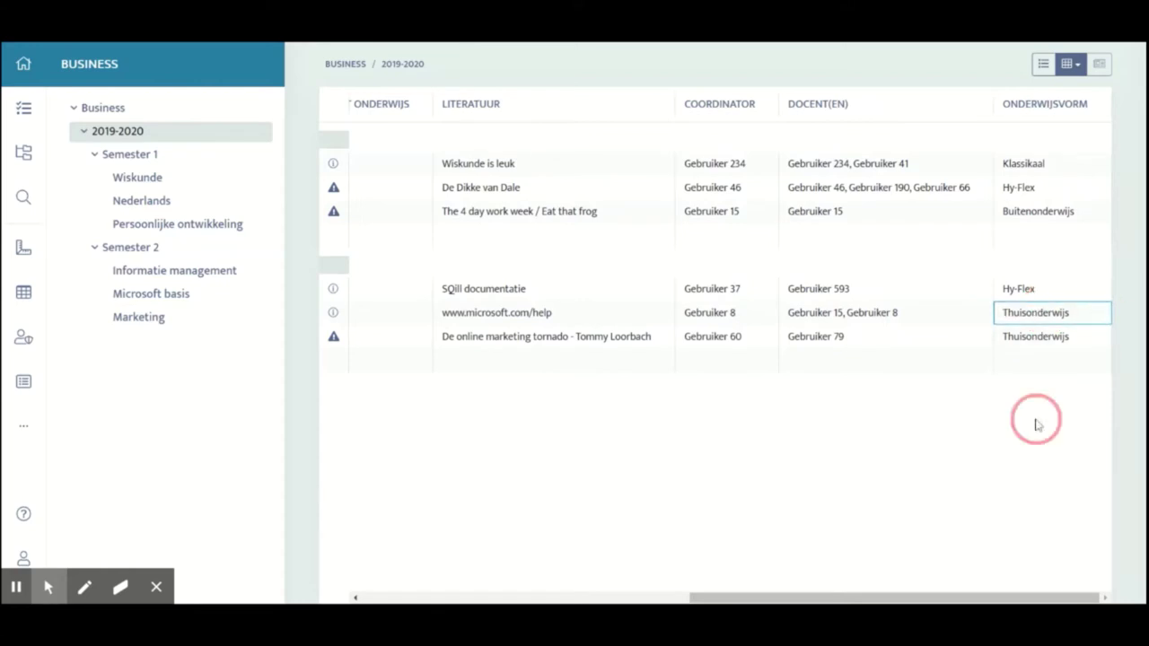
left_click(905, 339)
Move Informatie management to Semester 1 and Persoonlijke ontwikkeling to Semester 2, each in the other's place
scroll(967, 594, "left", 5)
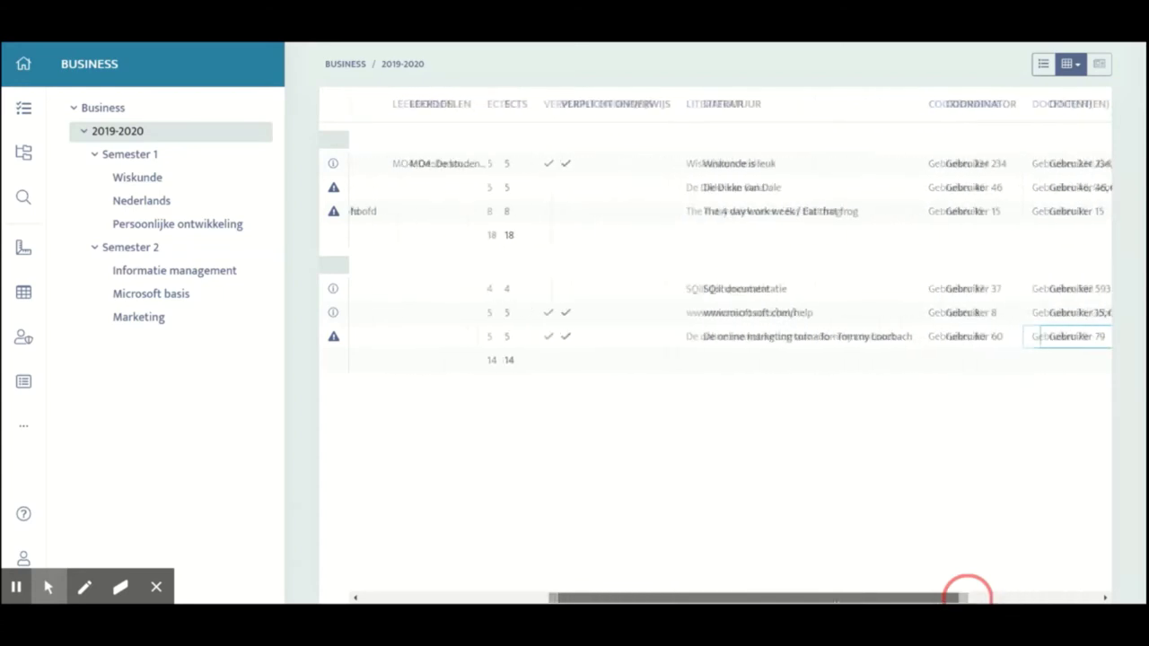
scroll(967, 594, "left", 3)
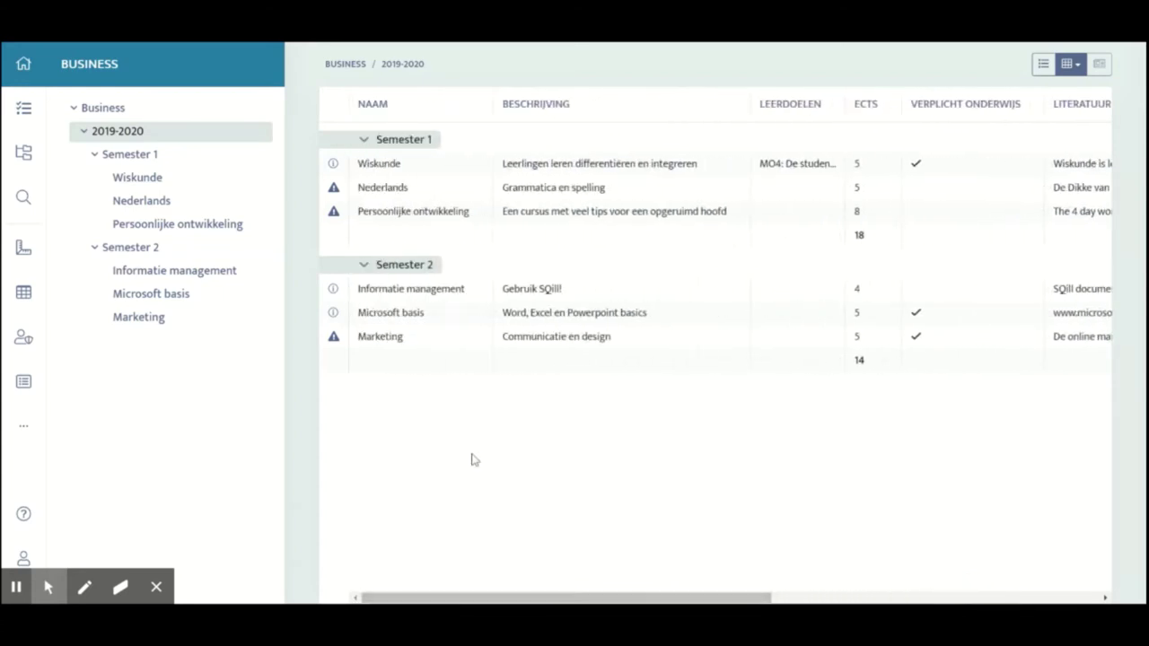
key("Home")
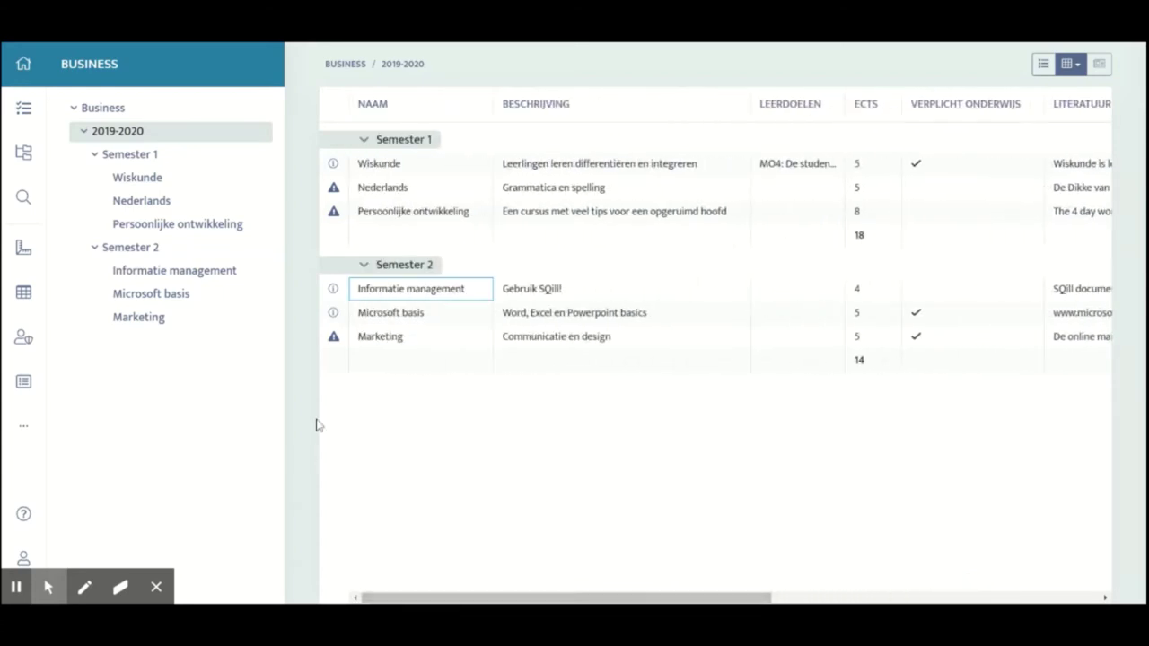
left_click_drag(201, 271, 824, 329)
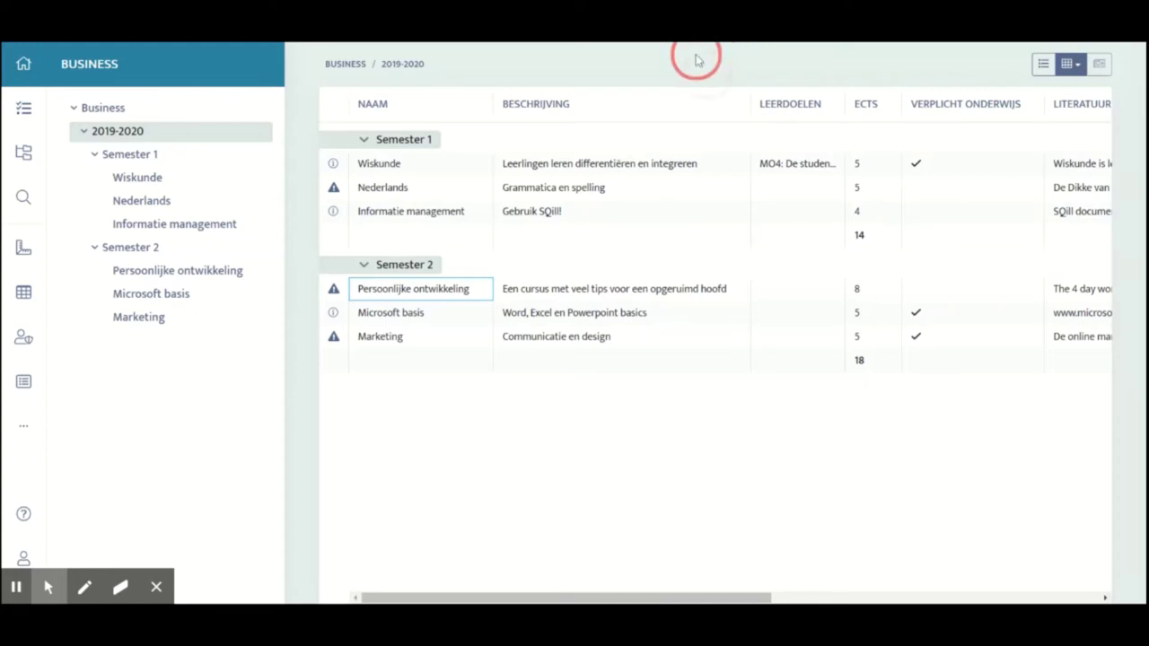
left_click(852, 377)
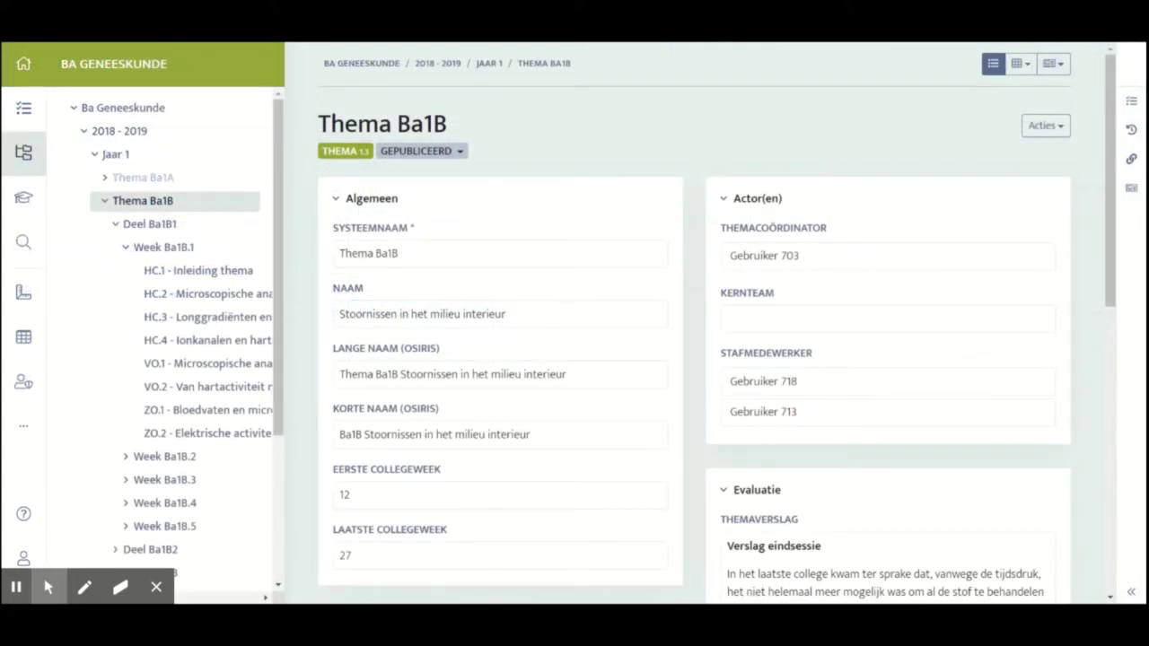
Open the Algemene informatie thema publication of Thema Ba1B and read through to the Onderwijsinformatie chapter
left_click(600, 137)
left_click(1052, 64)
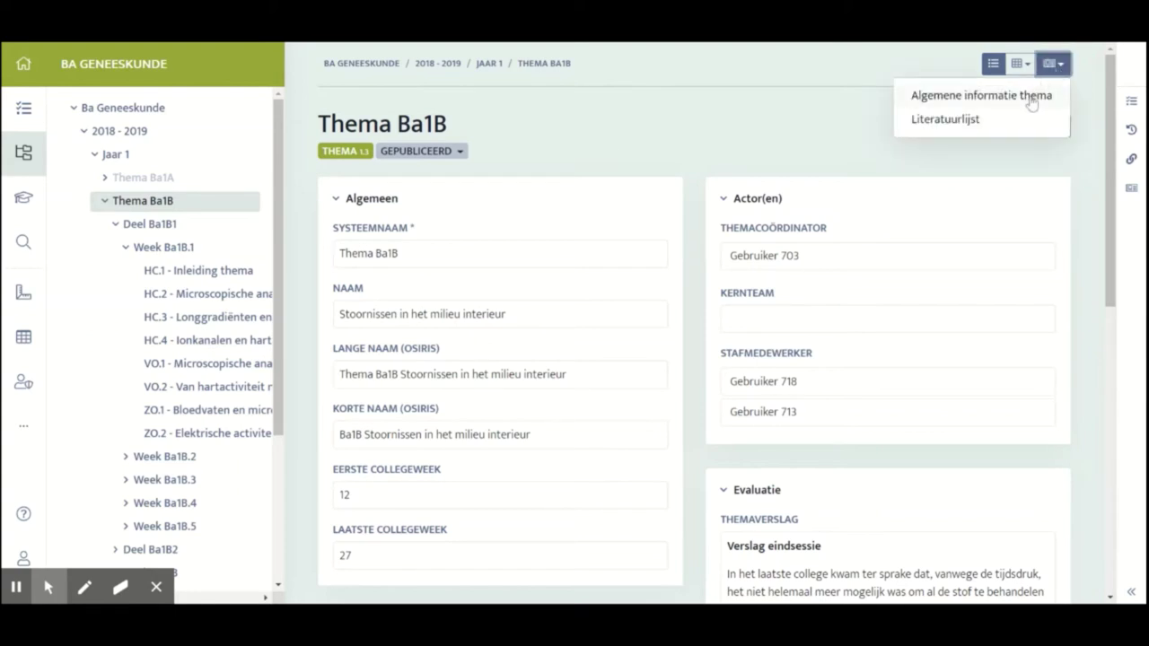
left_click(1031, 98)
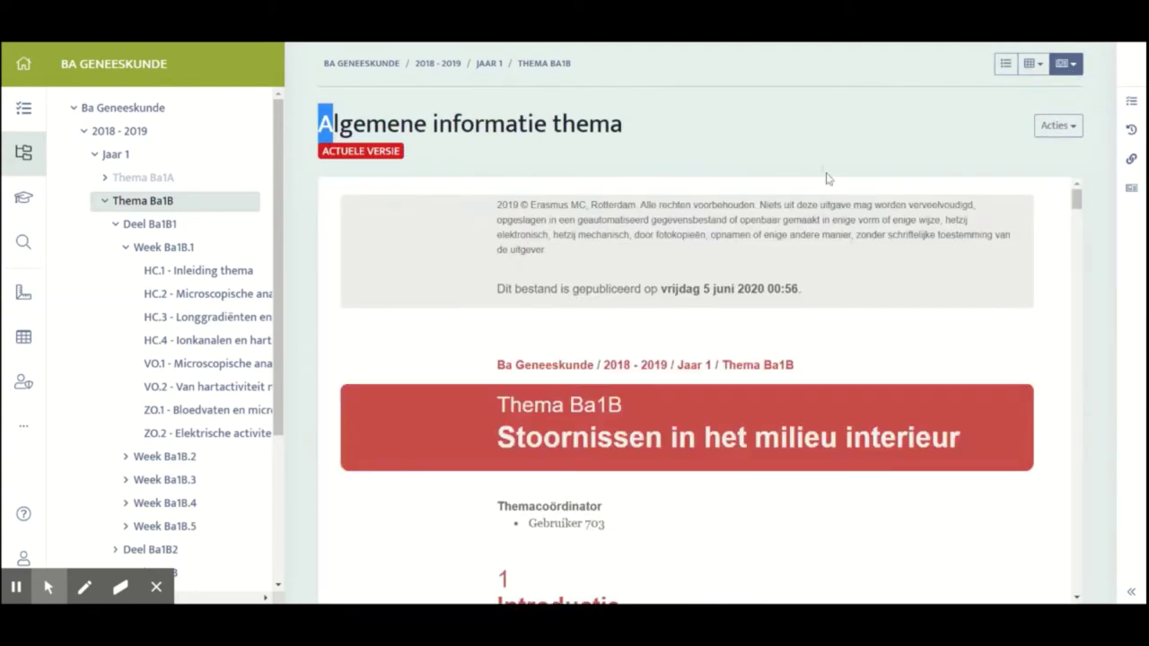
left_click_drag(1077, 199, 1085, 297)
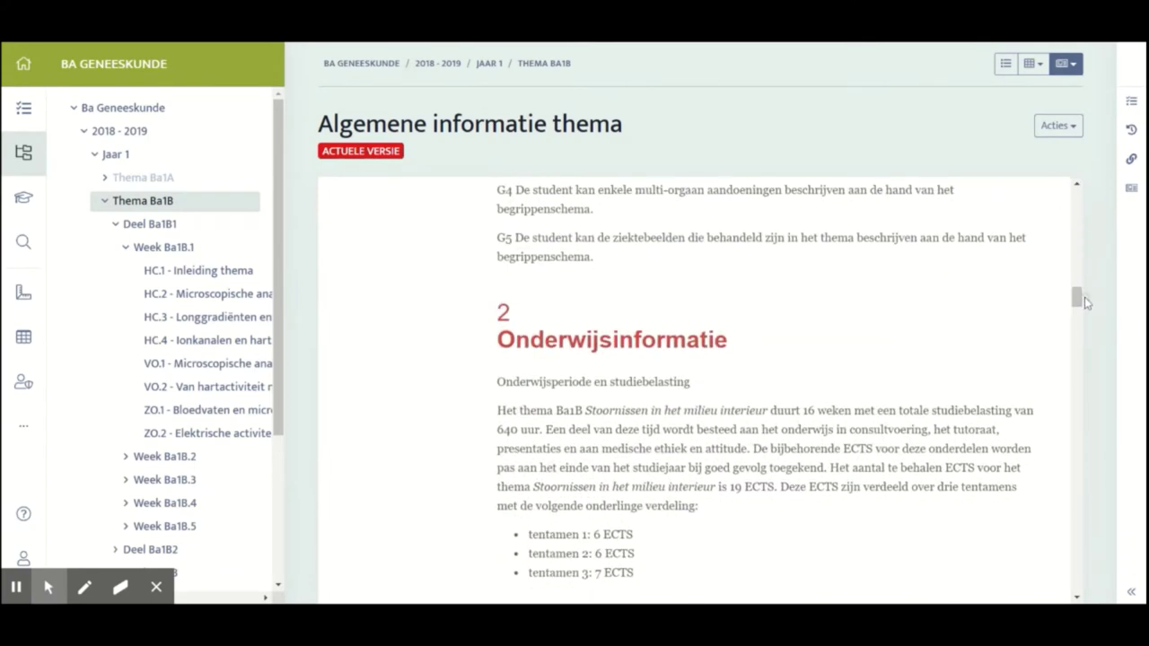
Open the Literatuurlijst publication of Thema Ba1B and look through its references
left_click(1067, 65)
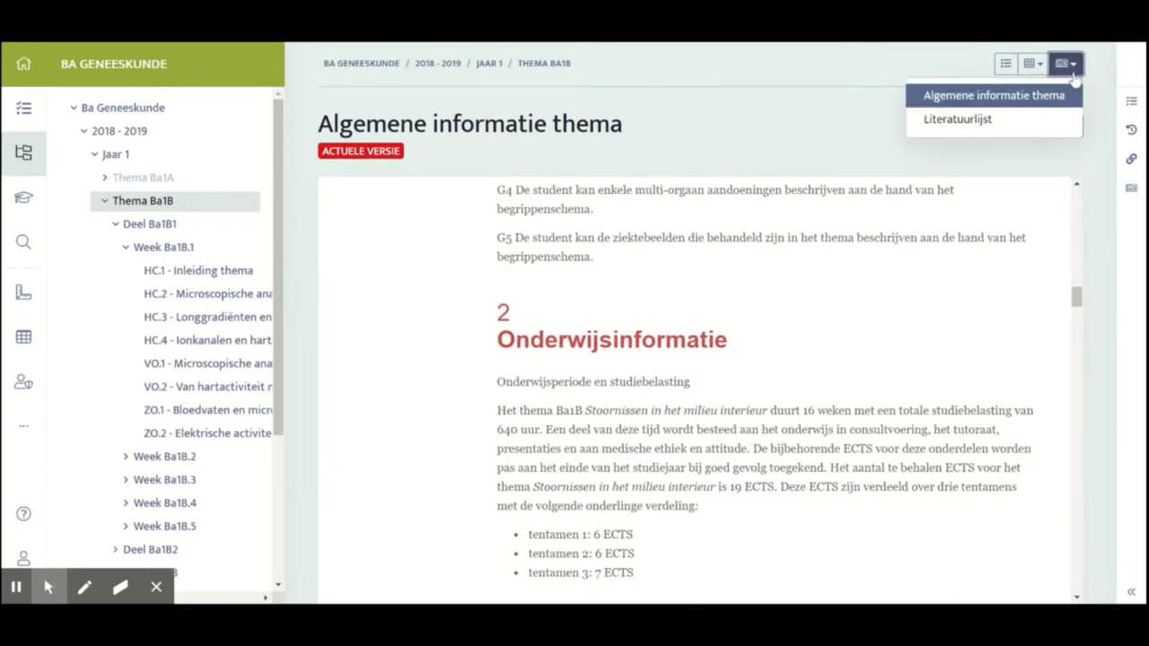
left_click(990, 122)
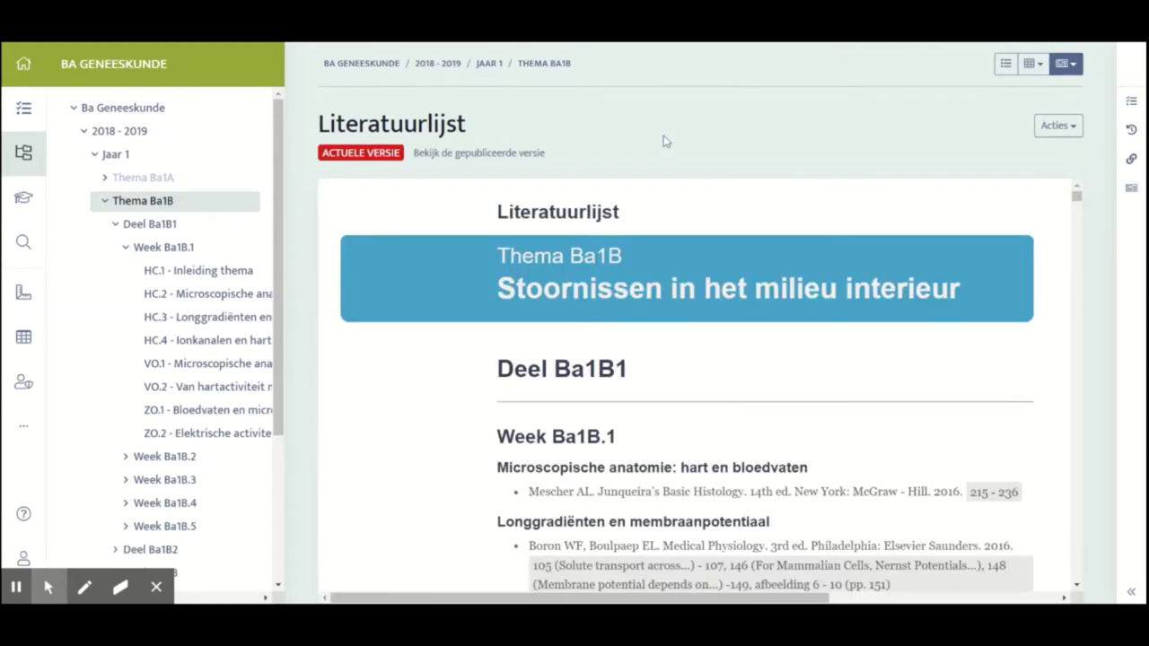
left_click_drag(1076, 200, 1081, 212)
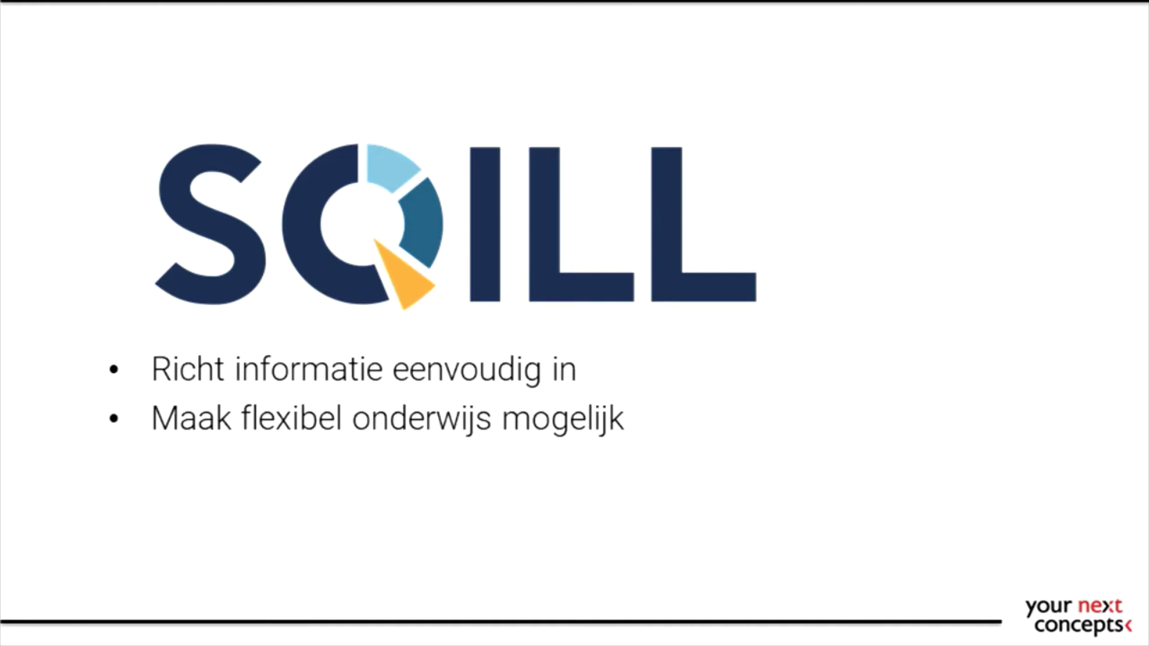
key("Right")
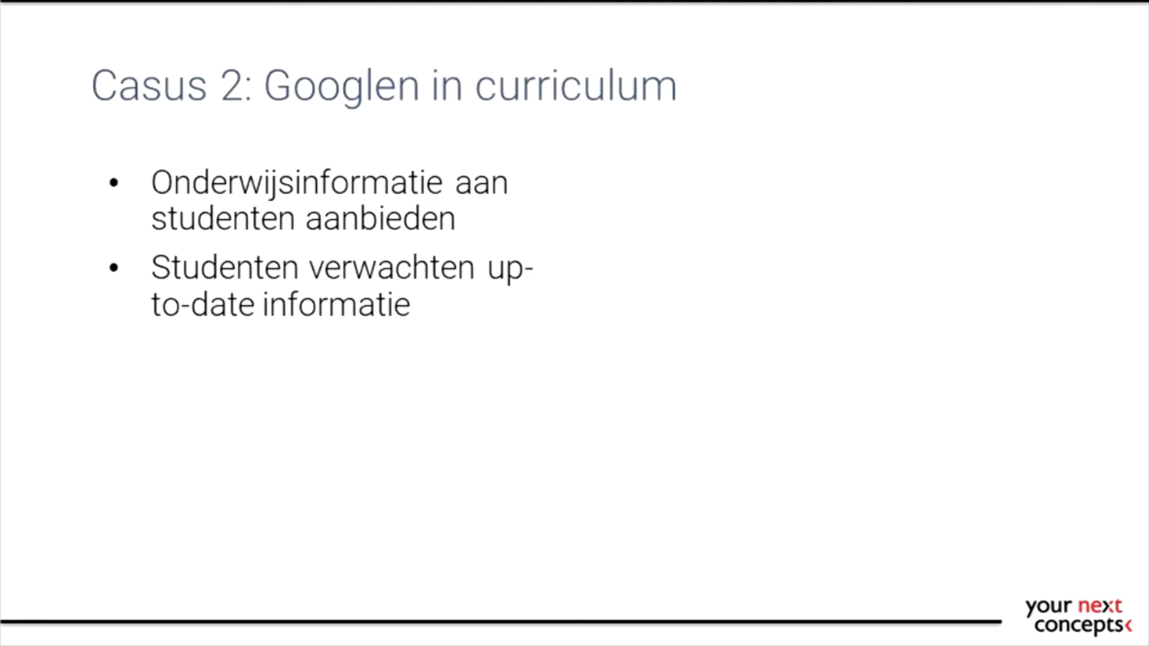
key("Right")
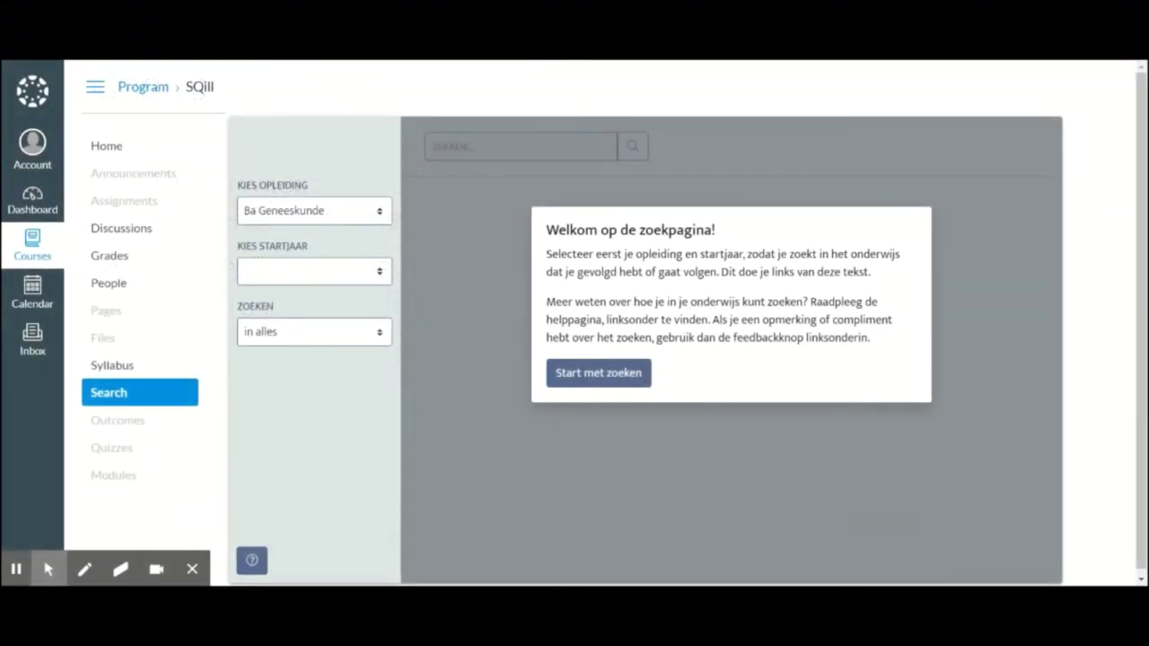
Set the start year to 2018 for Ba Geneeskunde and search all curriculum content for "hart"
left_click(637, 385)
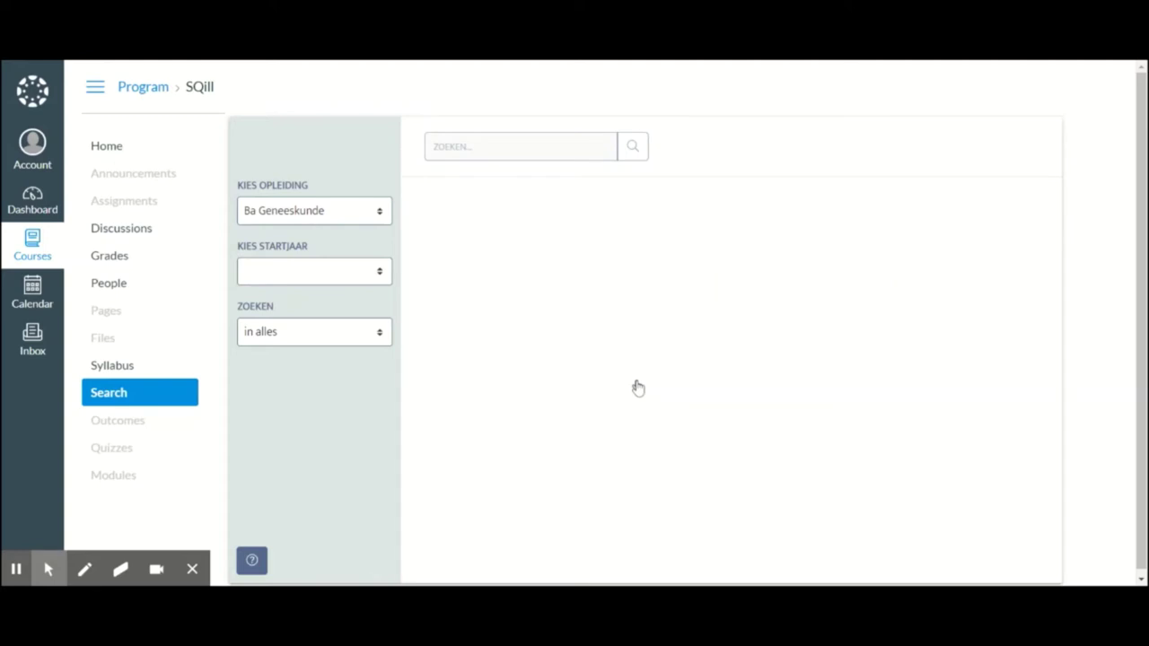
left_click(376, 280)
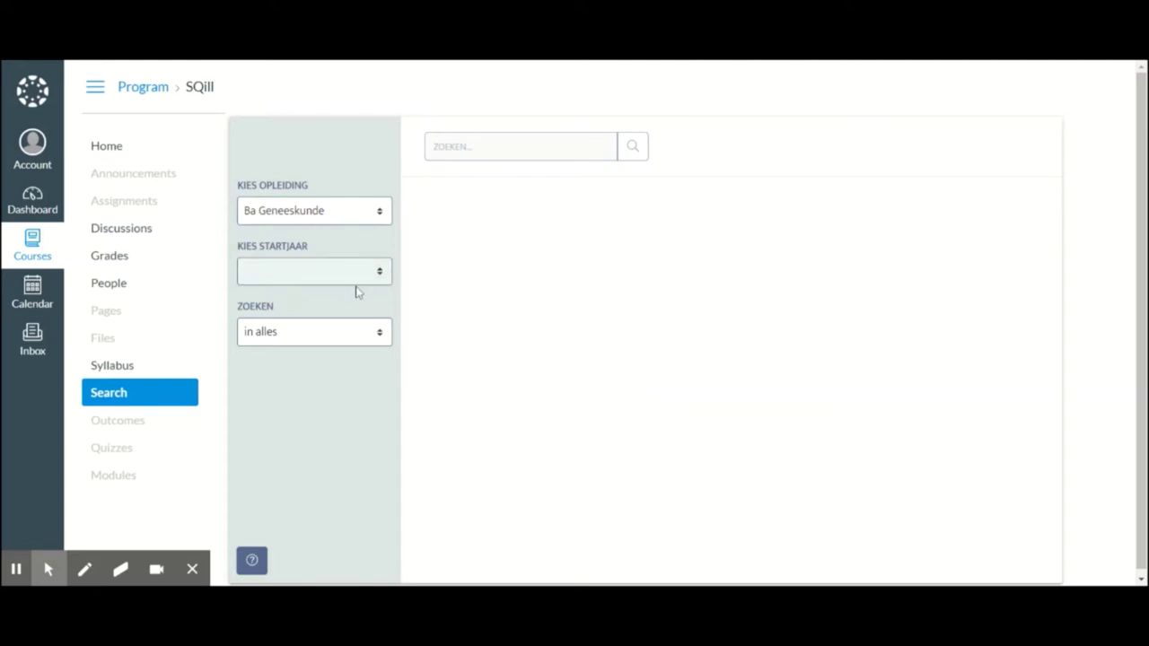
left_click(356, 290)
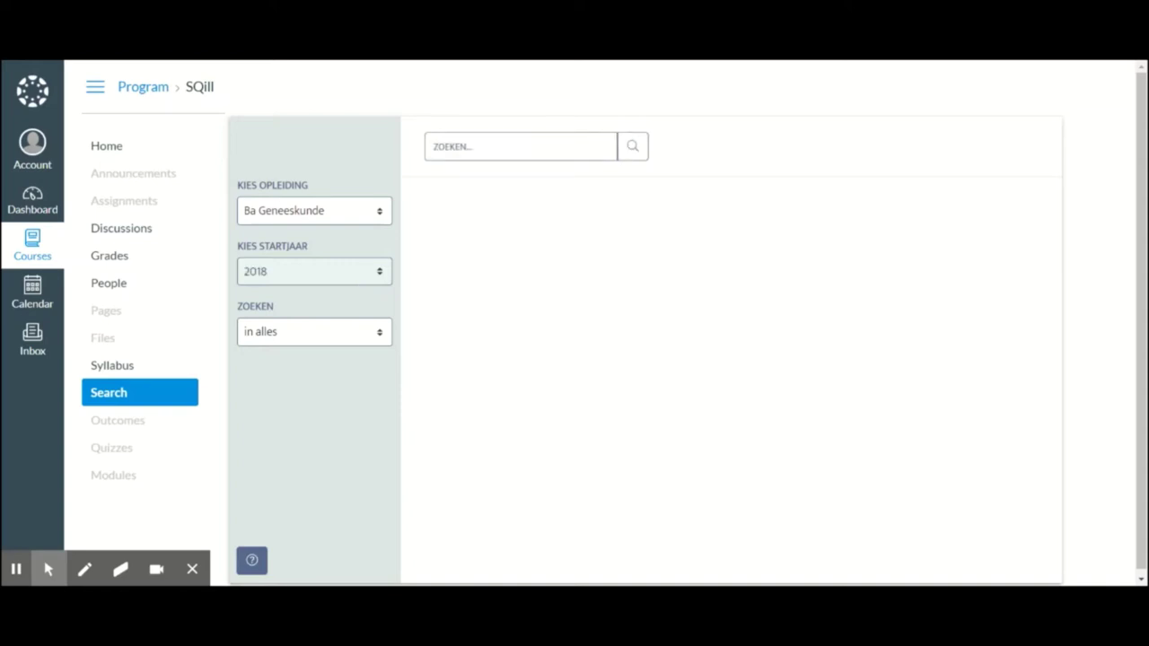
left_click(449, 146)
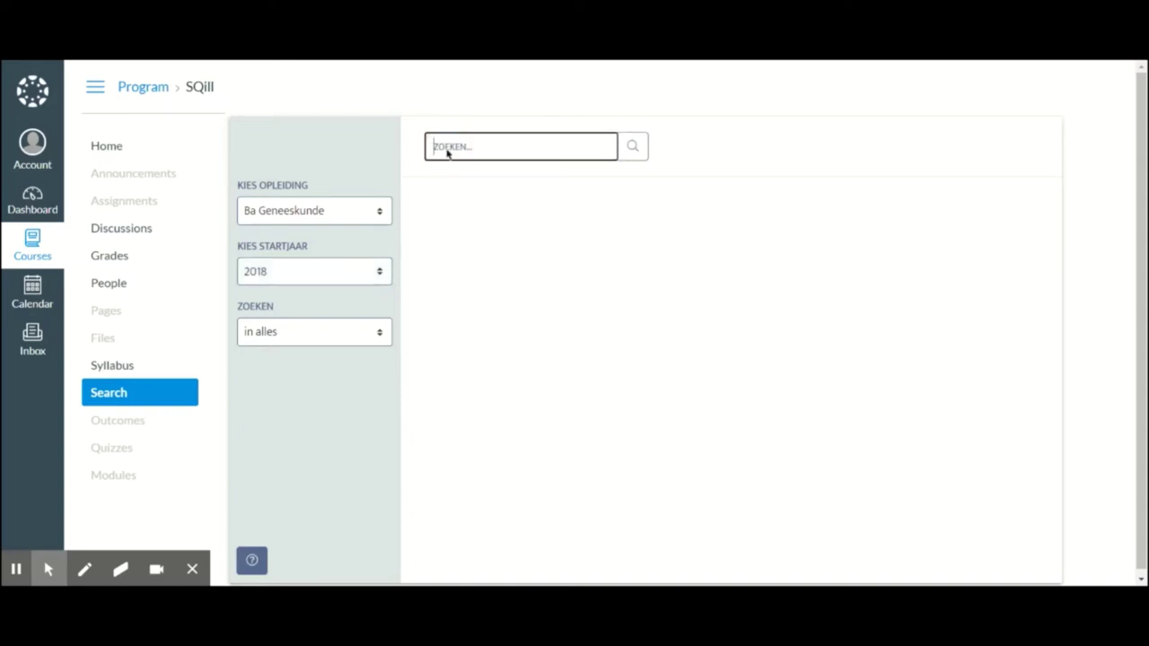
type("hart")
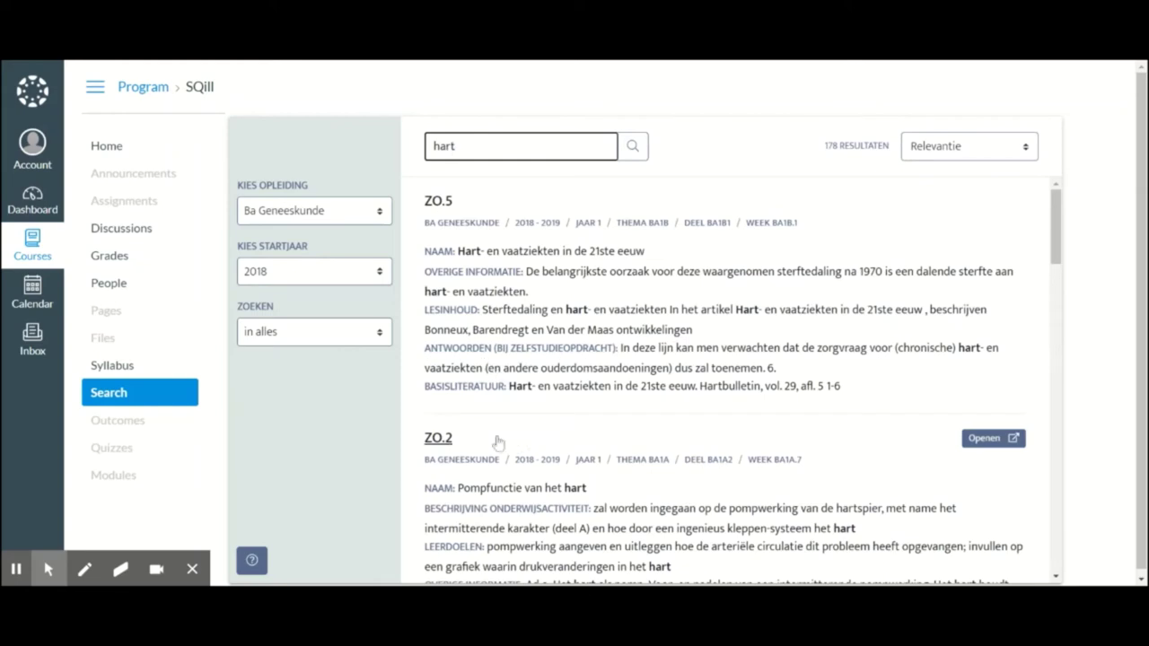
View the details of the ZO.2 search result on Pompfunctie van het hart, including its Inhoud section, and open the item itself
left_click(452, 439)
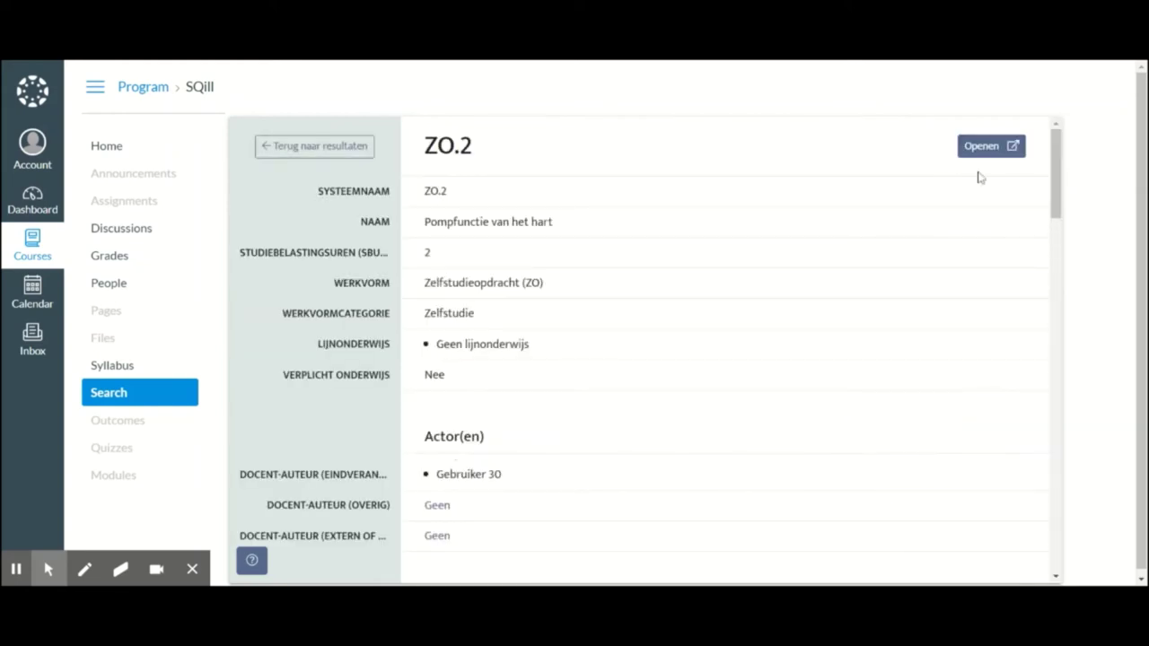
left_click_drag(1057, 149, 1070, 316)
left_click(1059, 153)
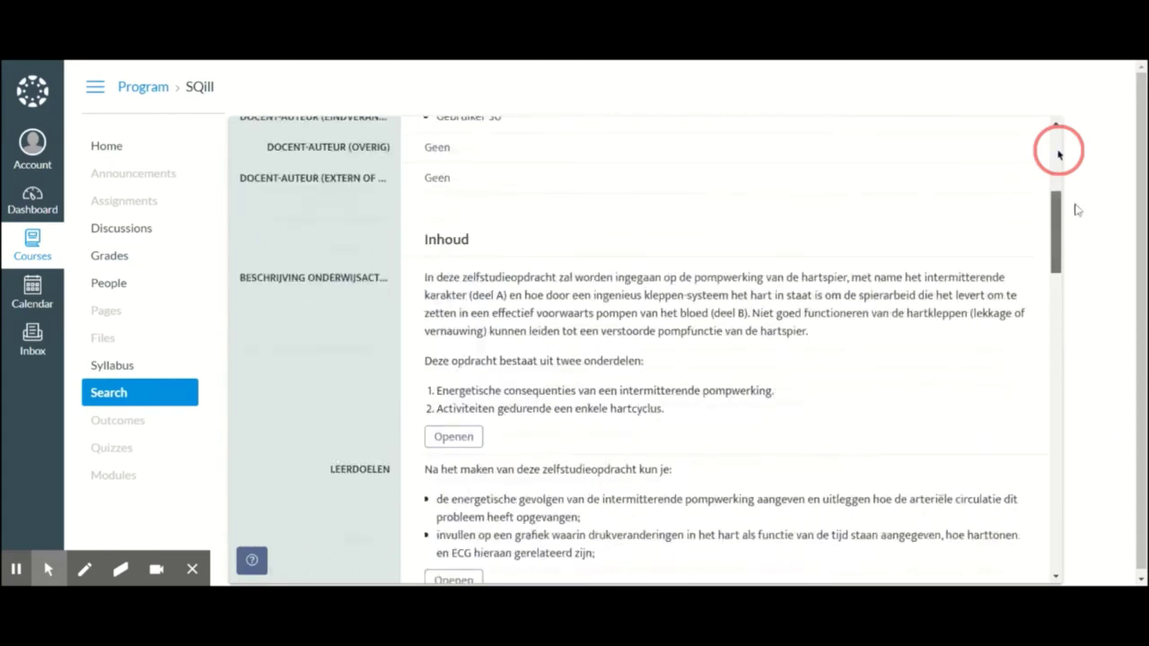
left_click(1009, 151)
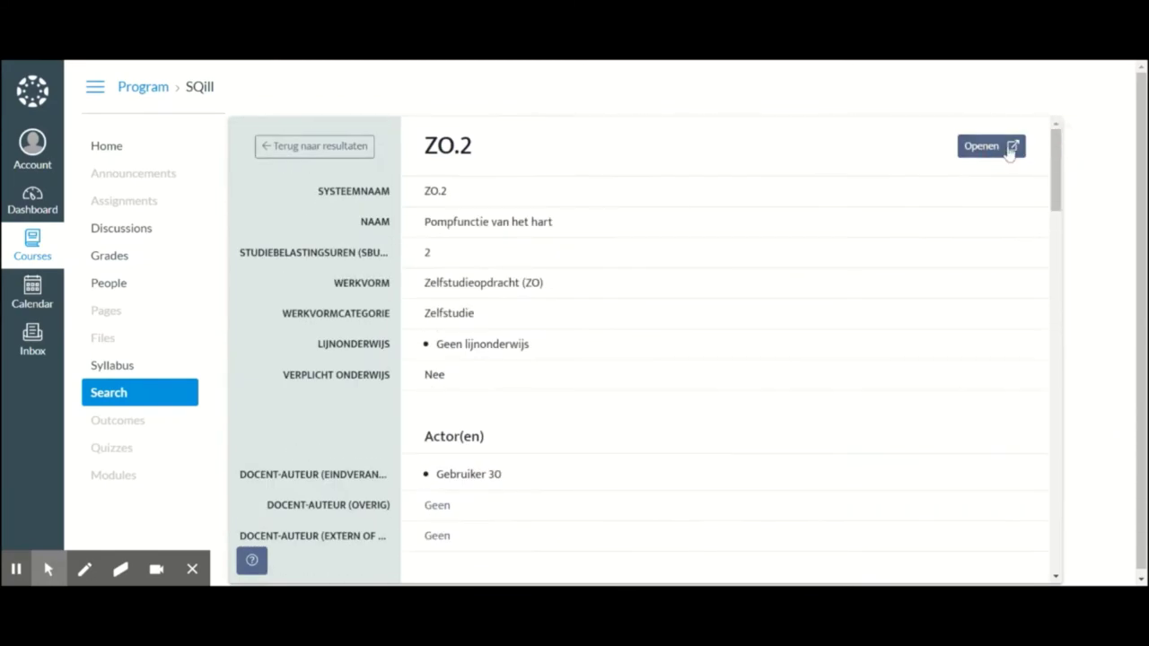